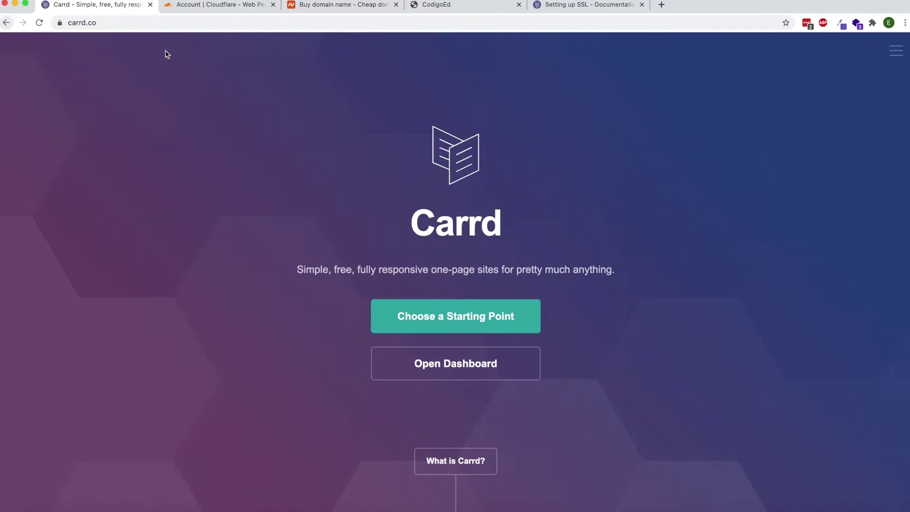
left_click(453, 8)
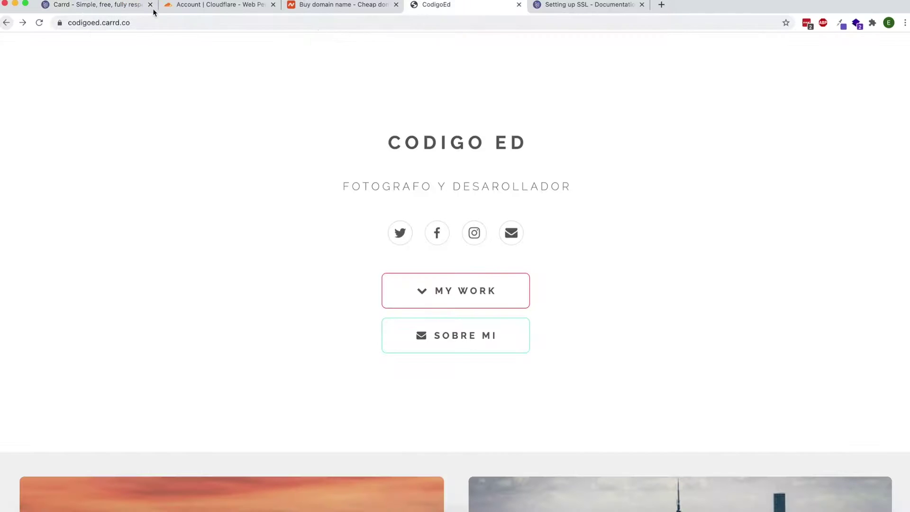
left_click(101, 27)
double_click(101, 25)
left_click_drag(127, 24, 172, 24)
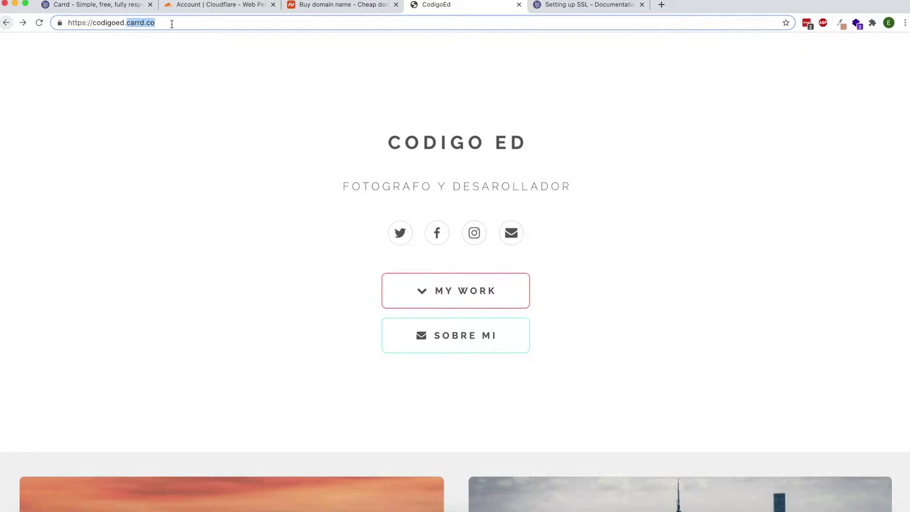
left_click(172, 24)
left_click_drag(144, 23, 170, 24)
key("BackSpace")
key("BackSpace")
key("BackSpace")
key("BackSpace")
key("BackSpace")
type("om")
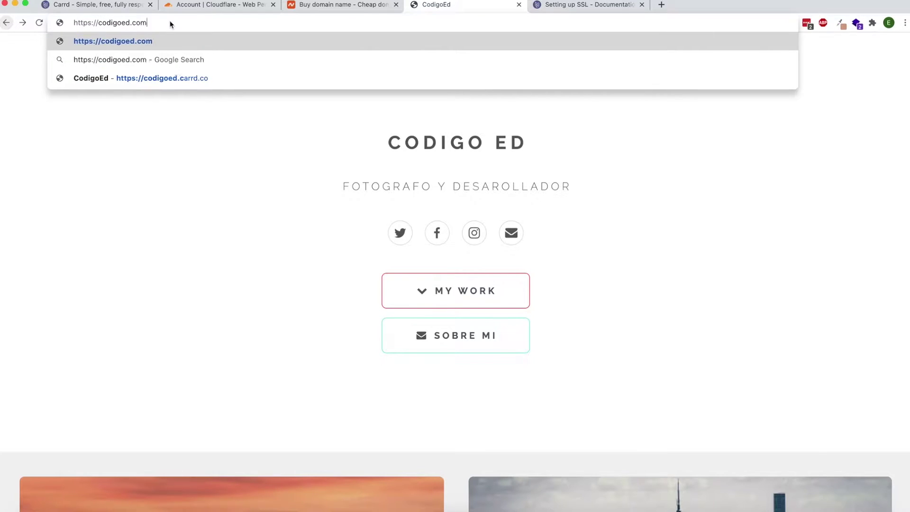
key("Return")
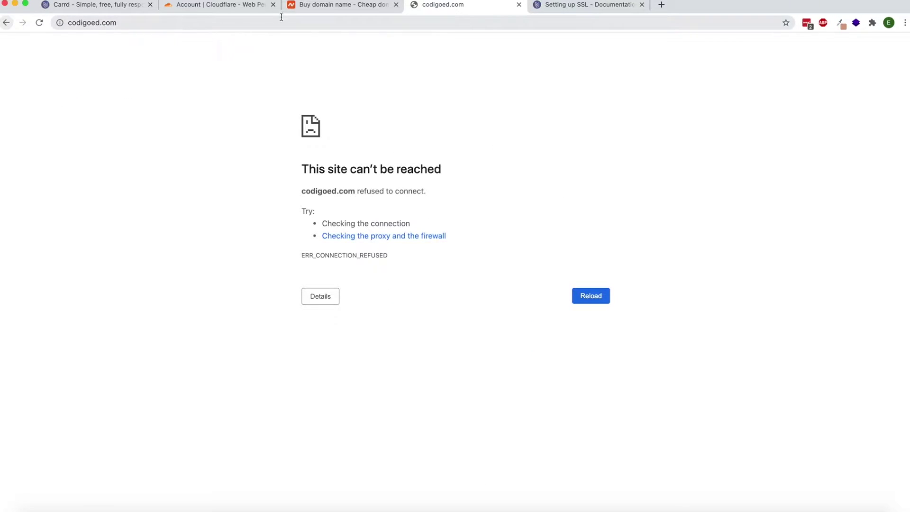
left_click(321, 9)
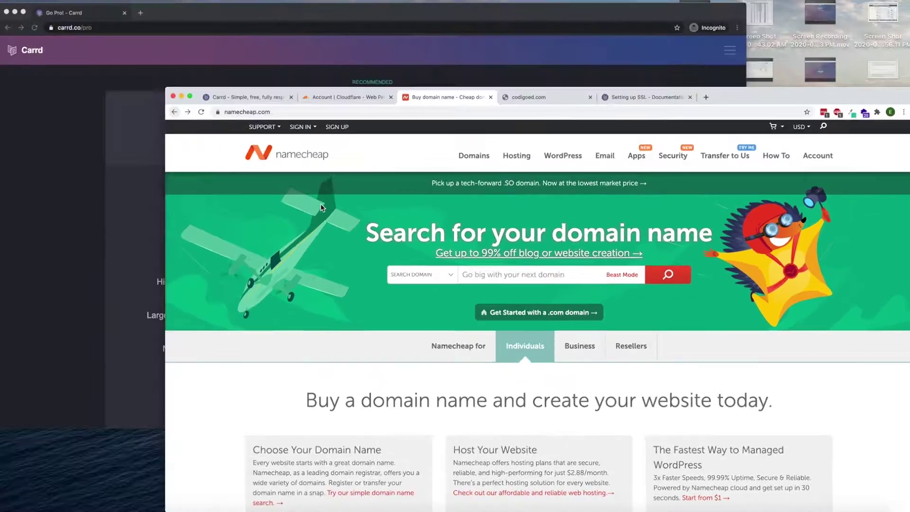
Step: Scroll Carrd's Pro page to the plan comparison showing Custom Domain URLs from $19/year
scroll(298, 208, "down", 10)
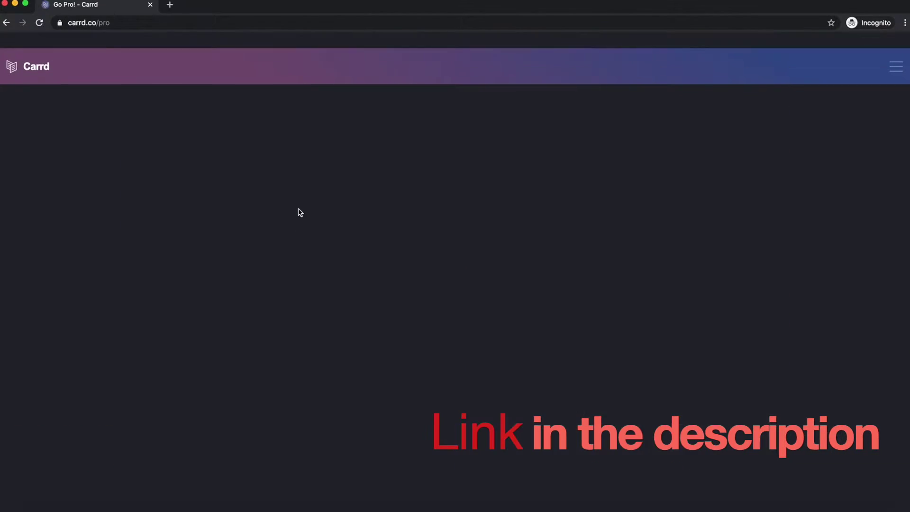
scroll(298, 211, "down", 15)
scroll(299, 211, "down", 10)
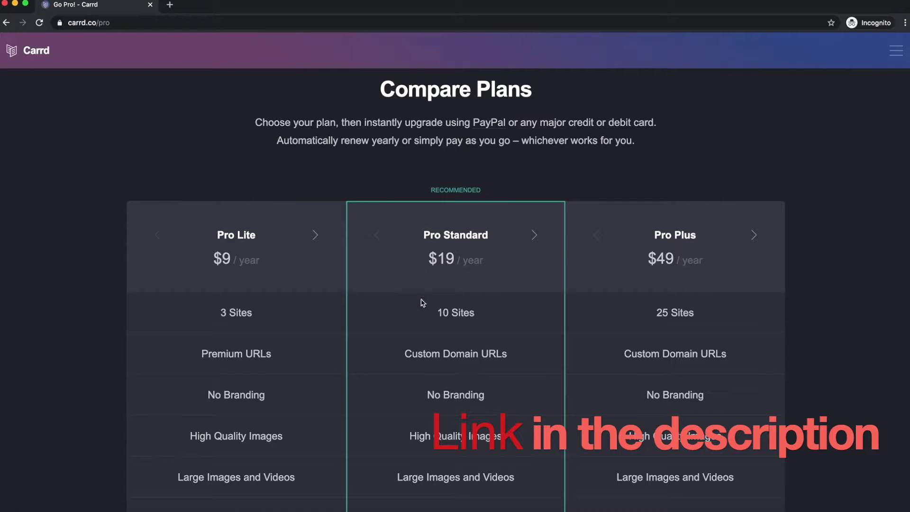
scroll(422, 302, "down", 2)
mouse_move(466, 291)
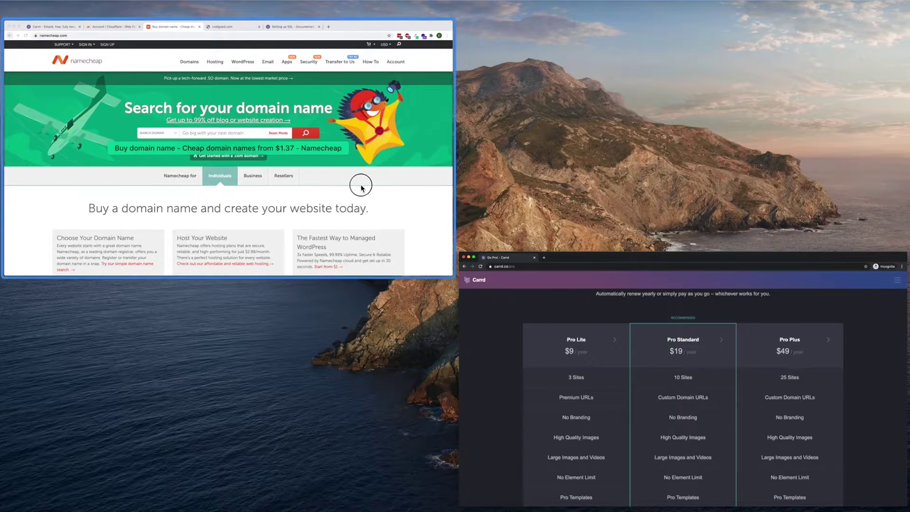
left_click(416, 237)
Step: In the CodigoEd site's publish settings, enable a custom domain and enter codigoed.com
left_click(127, 8)
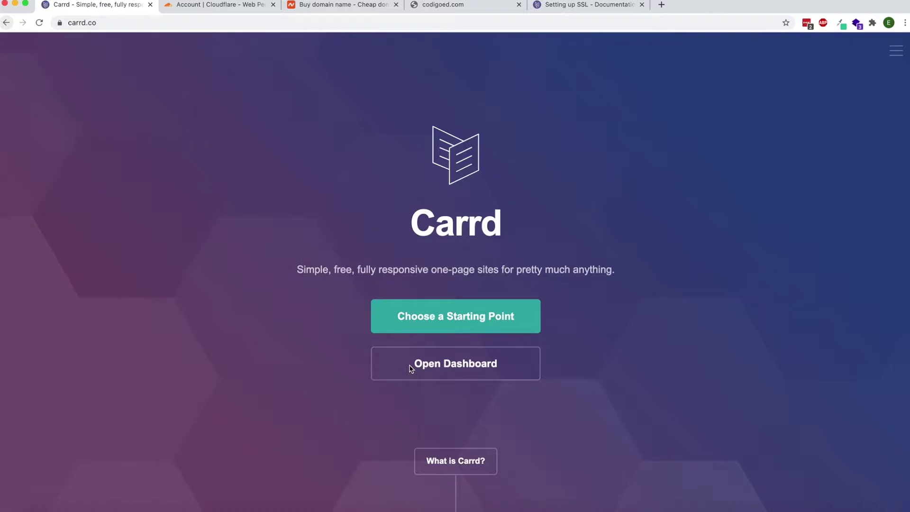
left_click(445, 366)
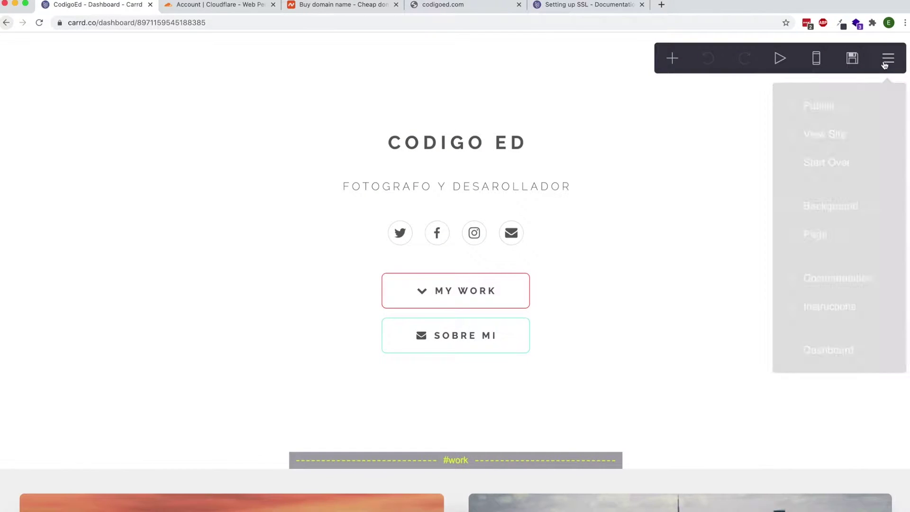
left_click(822, 107)
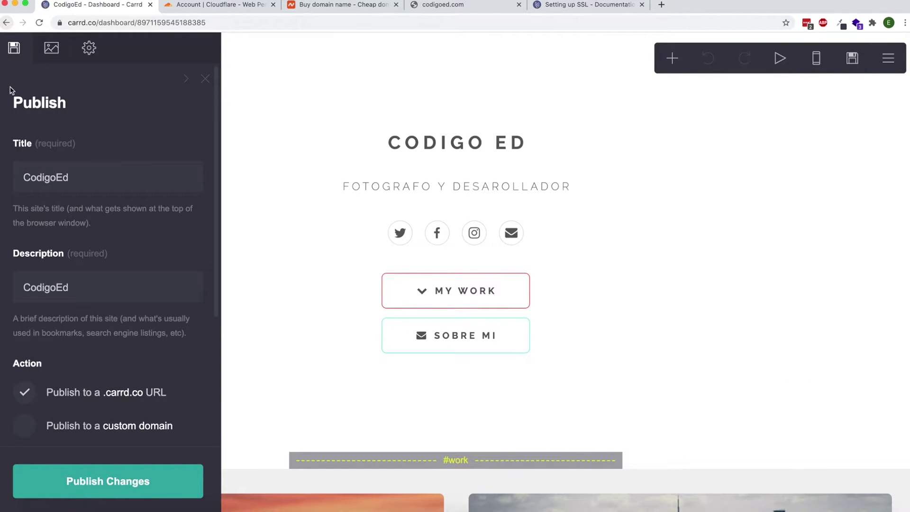
scroll(90, 202, "down", 5)
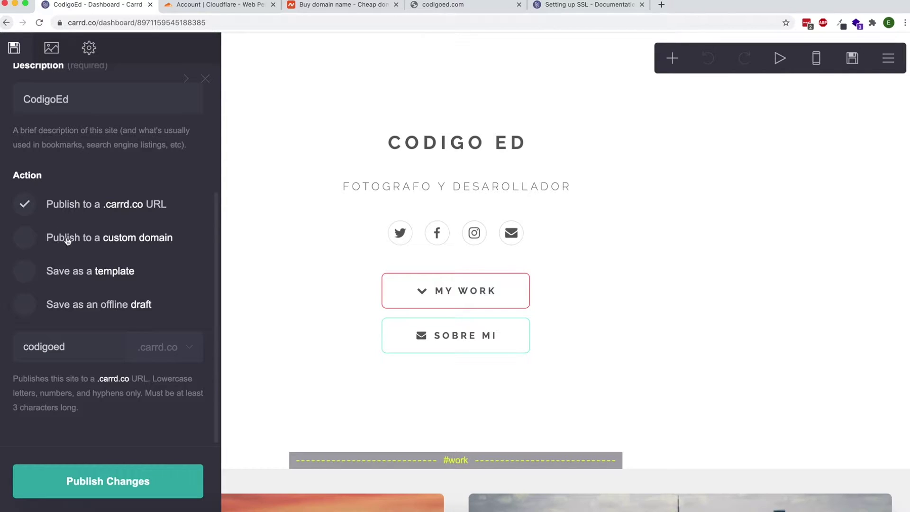
left_click(24, 237)
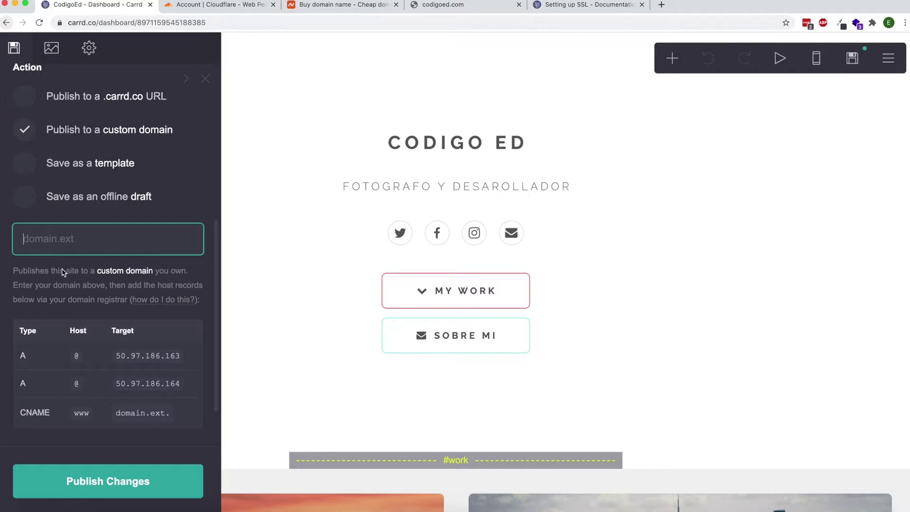
scroll(63, 272, "down", 1)
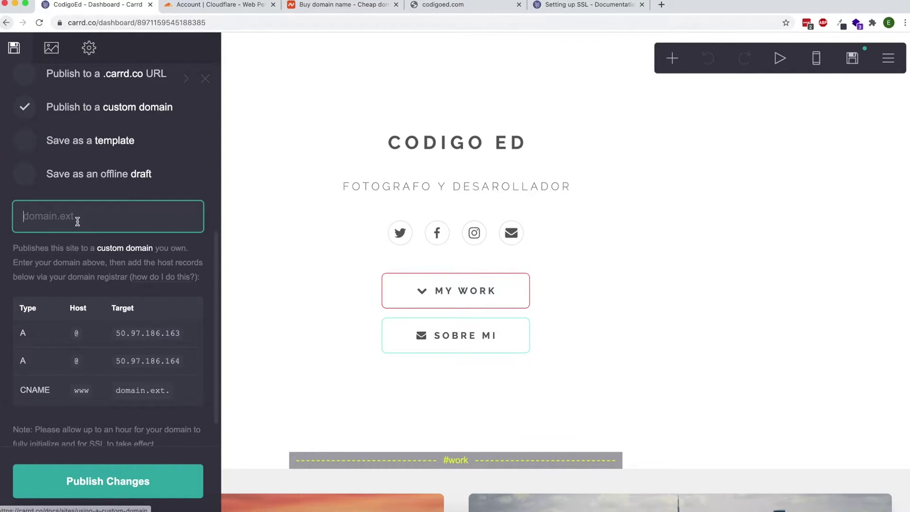
type("codigoed.com")
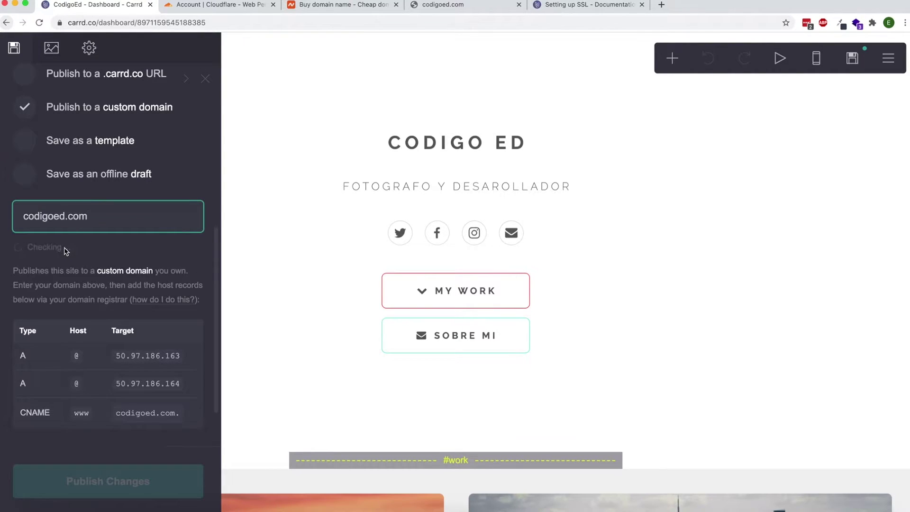
scroll(65, 266, "down", 1)
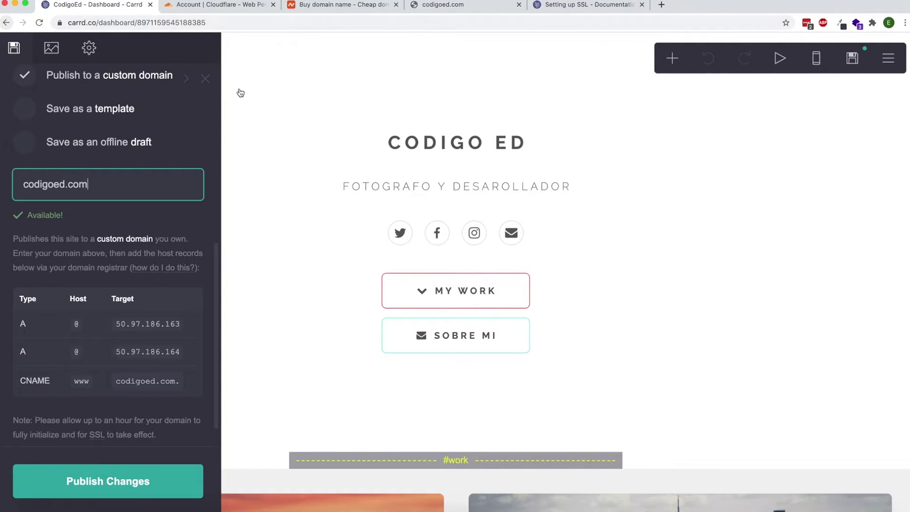
left_click(319, 9)
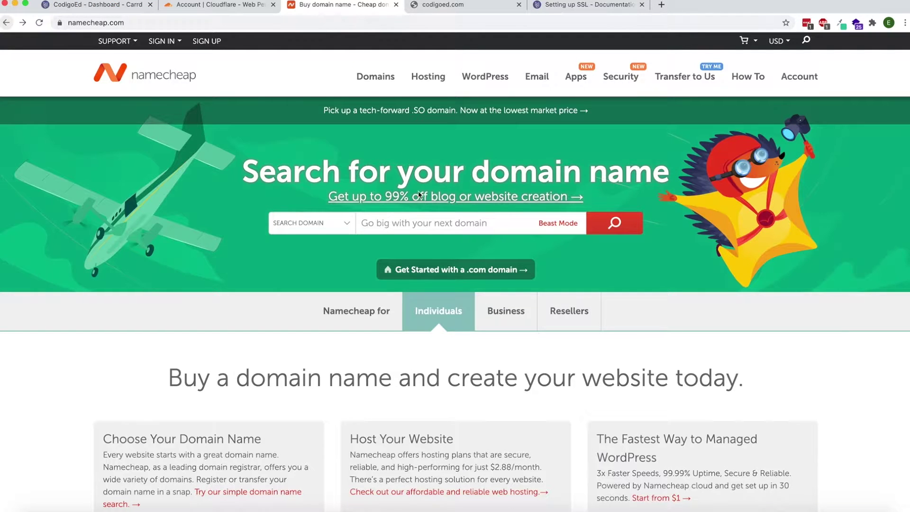
Step: Search Namecheap for tutorialdeed.com and open the shopping cart
left_click(413, 227)
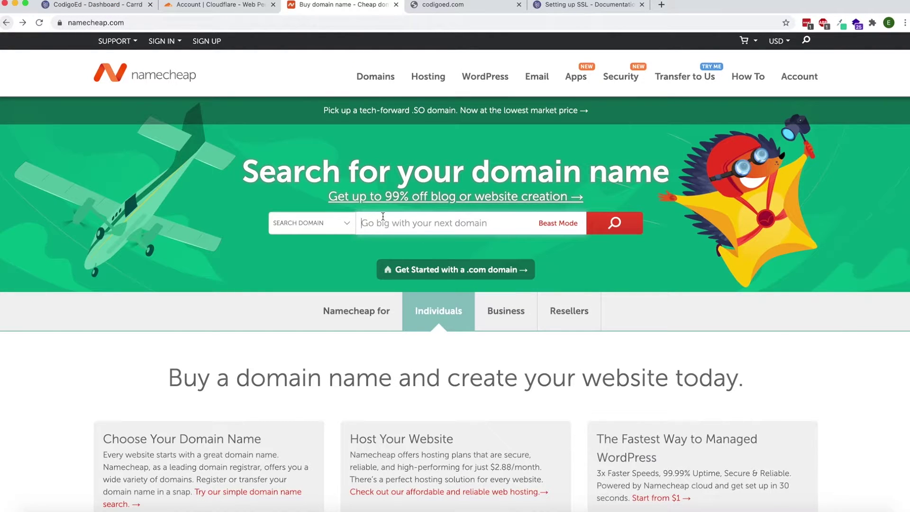
type("tutor")
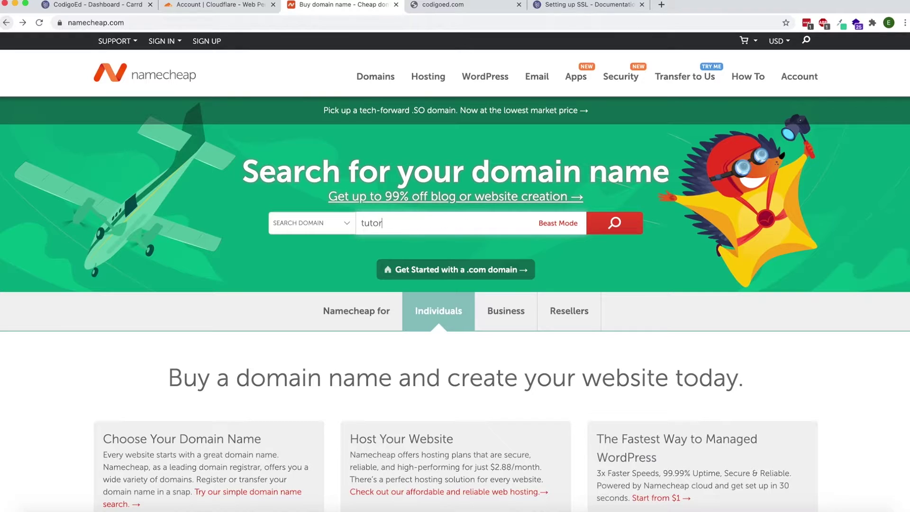
type("ialdeed.com")
key("Return")
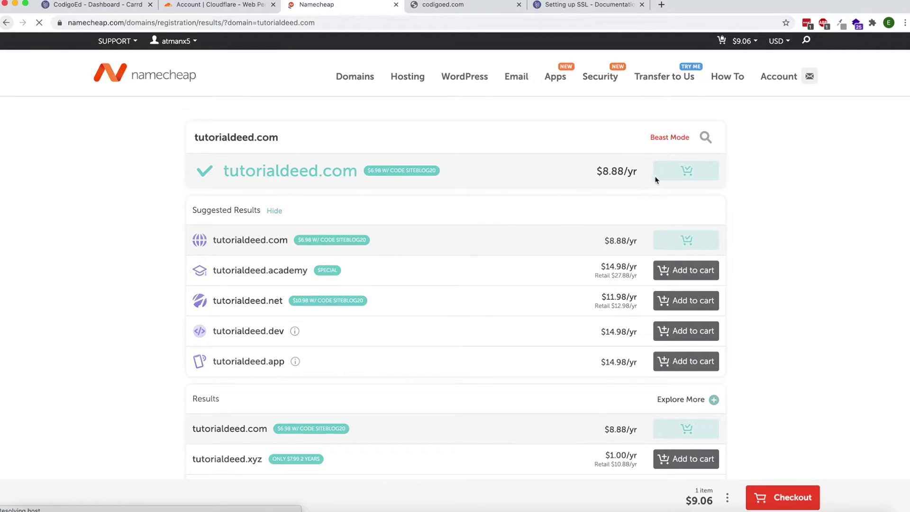
mouse_move(743, 40)
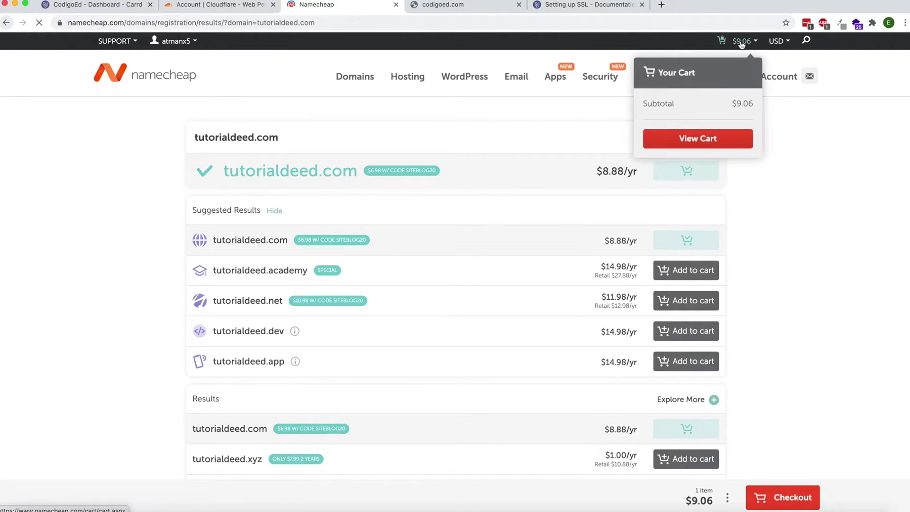
left_click(678, 143)
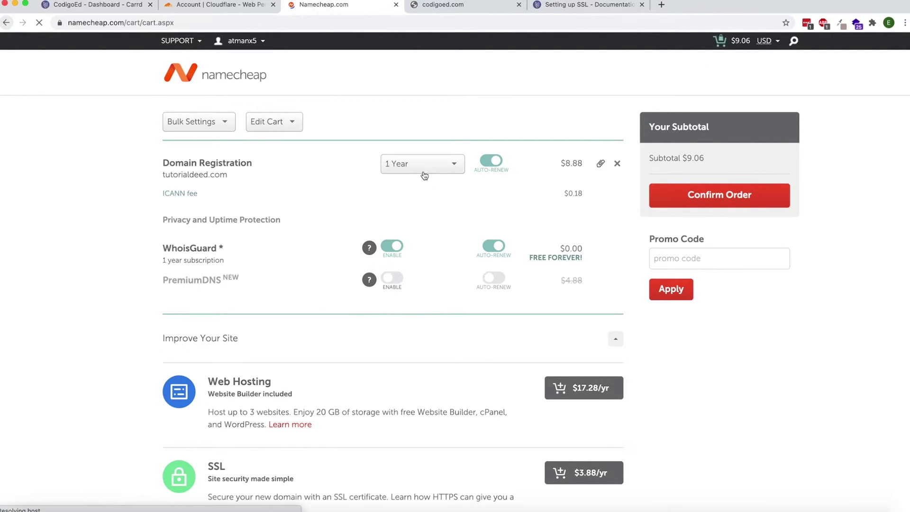
Step: Change tutorialdeed.com's registration to 2 Years and review the $18.12 subtotal
left_click(424, 176)
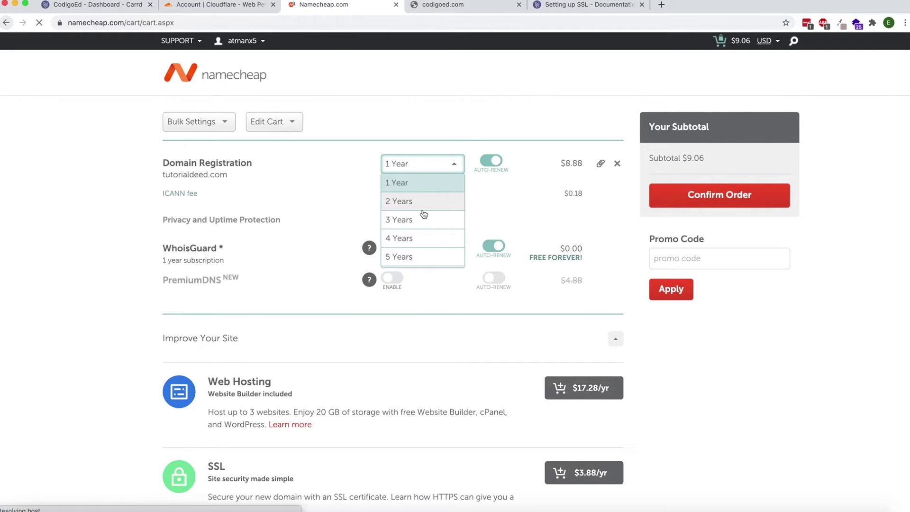
left_click(410, 203)
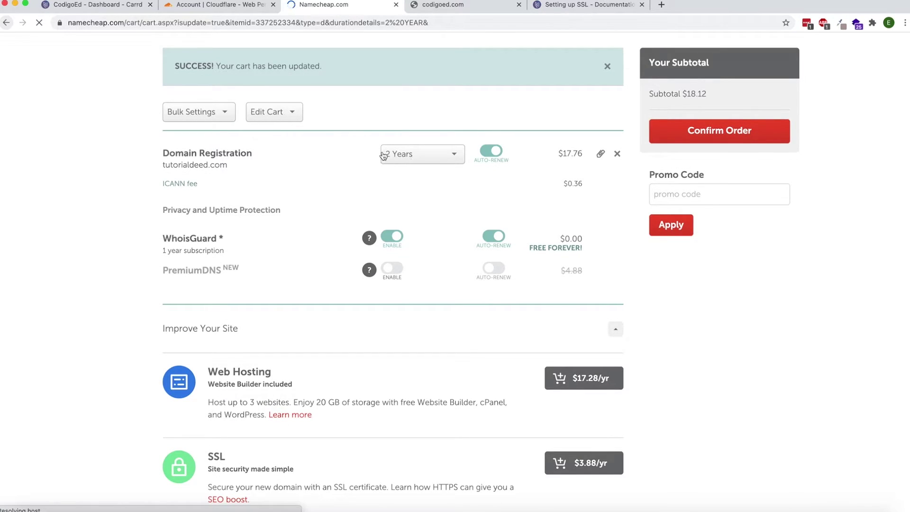
scroll(359, 191, "down", 2)
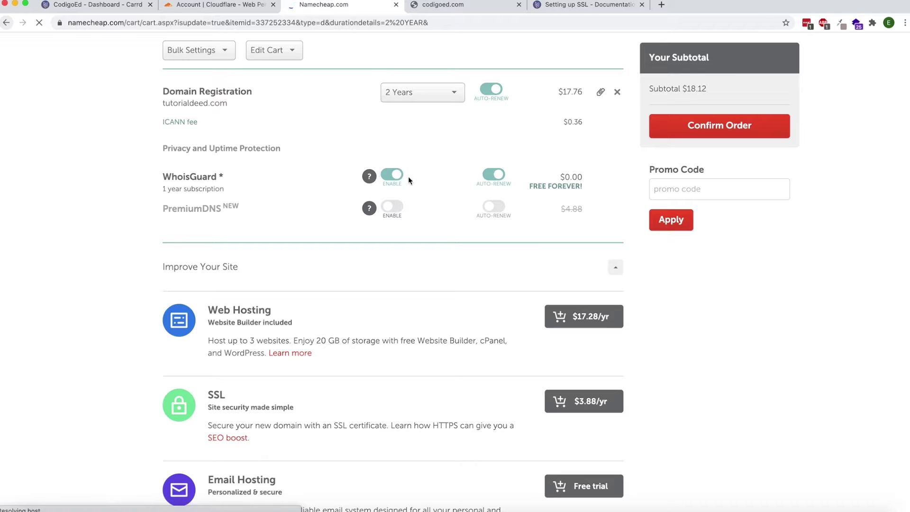
scroll(407, 243, "down", 2)
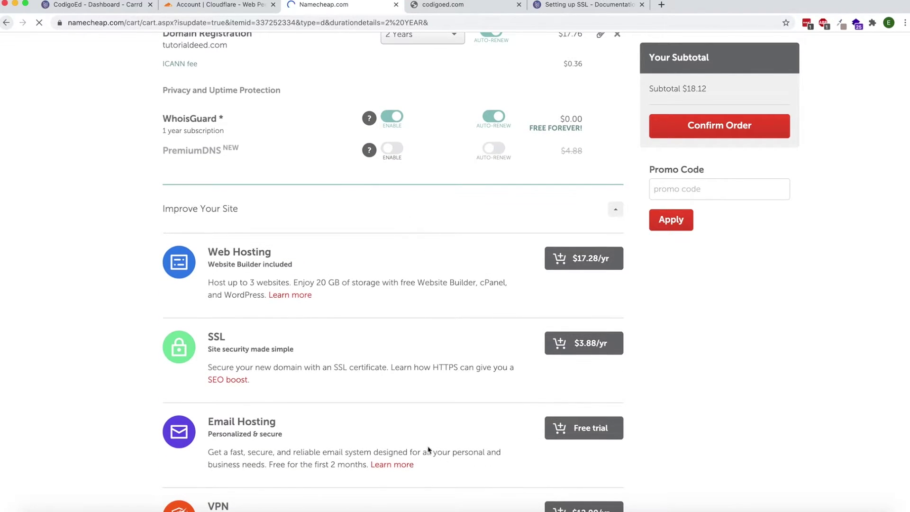
scroll(379, 369, "down", 2)
scroll(383, 212, "up", 7)
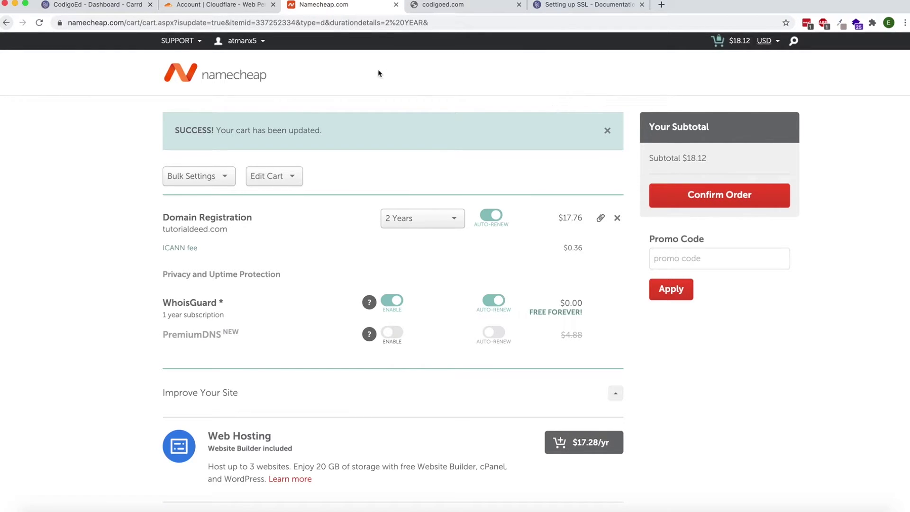
Step: Open codigoed.com's Advanced DNS page from the Namecheap account dashboard
left_click(175, 73)
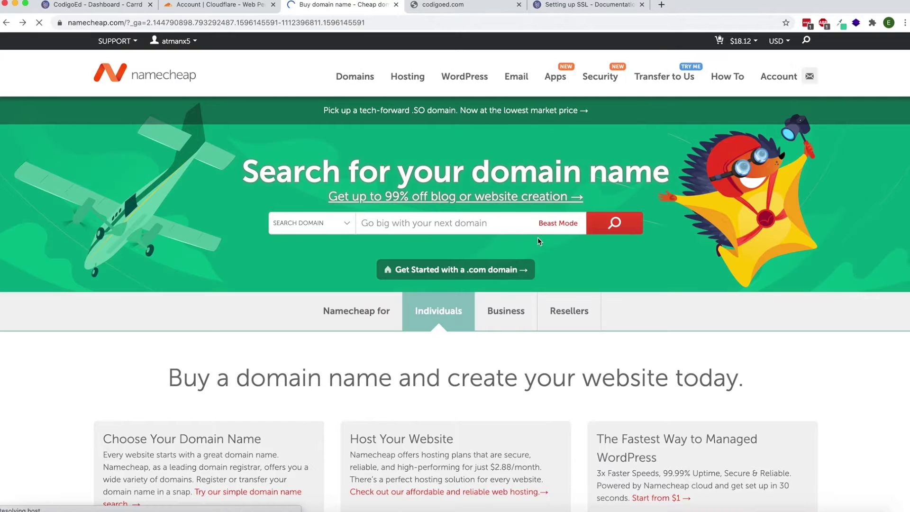
mouse_move(778, 78)
left_click(770, 108)
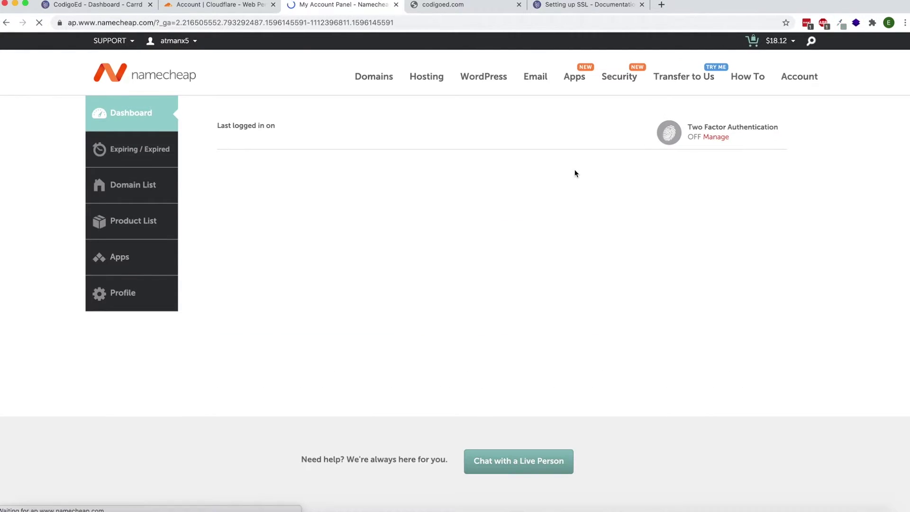
scroll(439, 276, "down", 2)
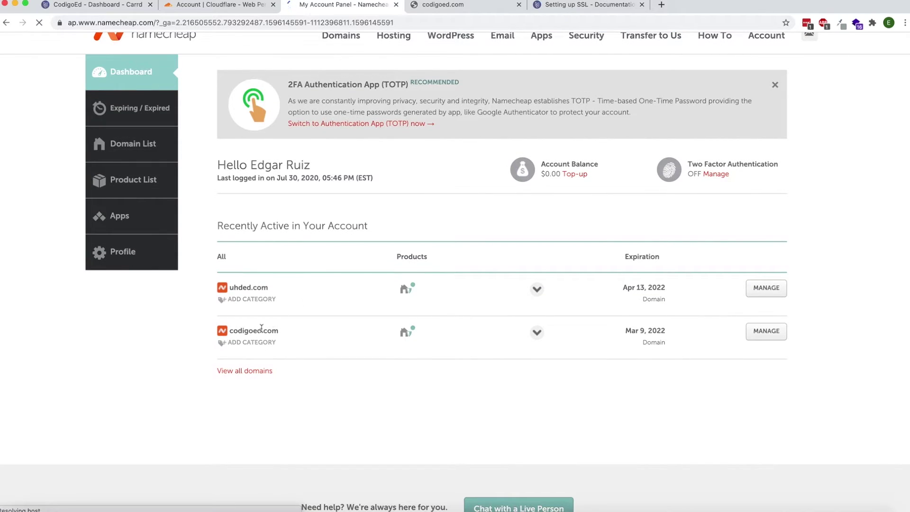
left_click(766, 334)
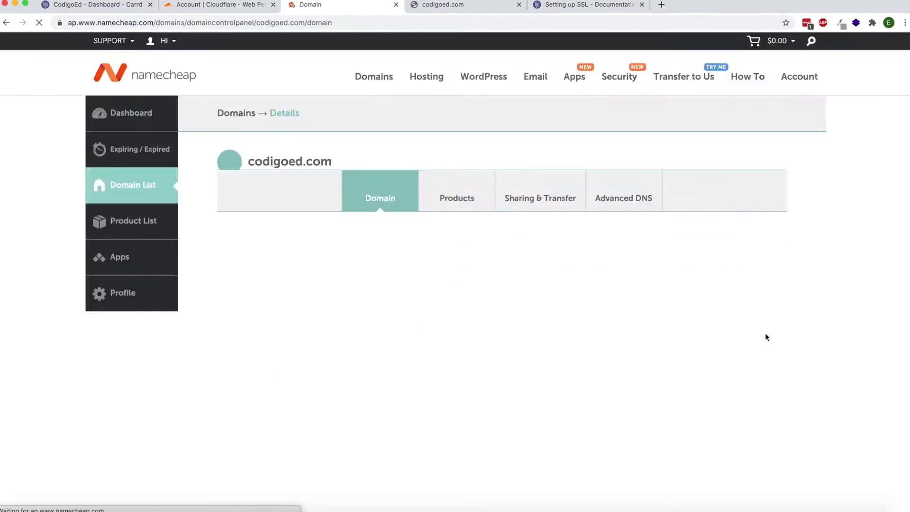
left_click(628, 204)
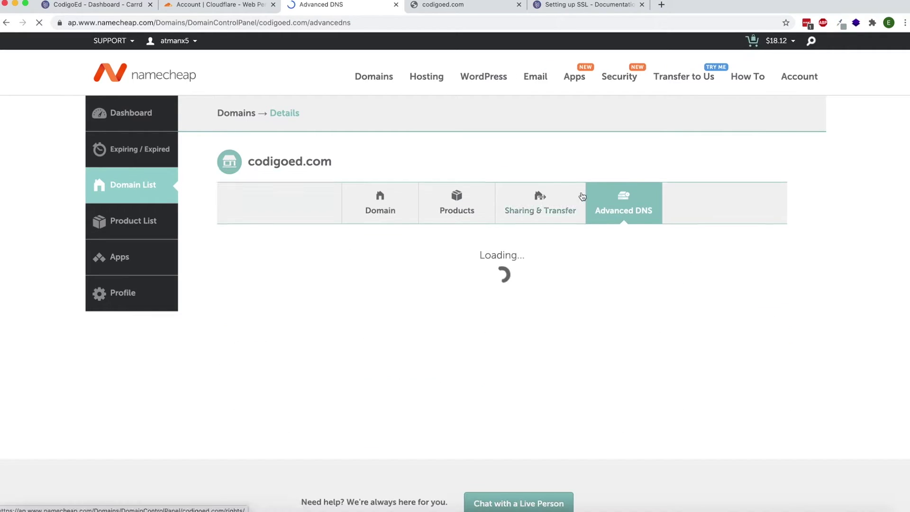
scroll(407, 224, "down", 5)
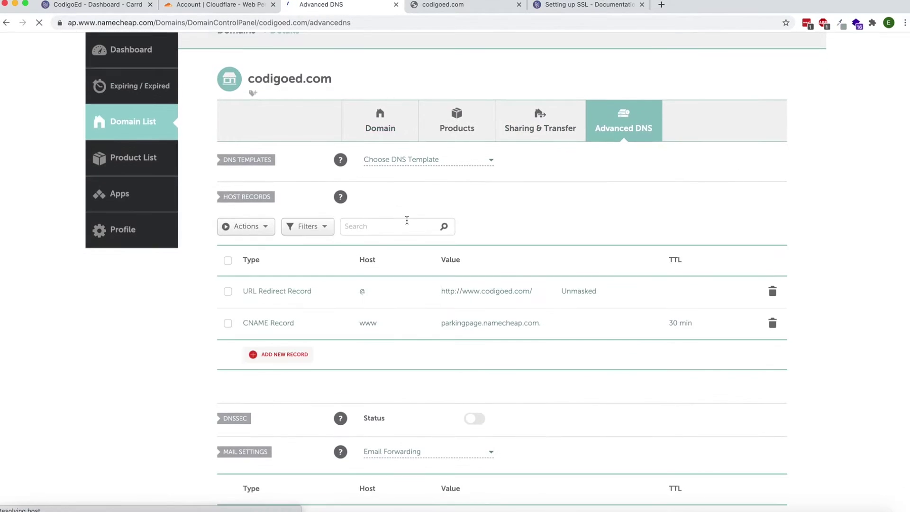
left_click(118, 5)
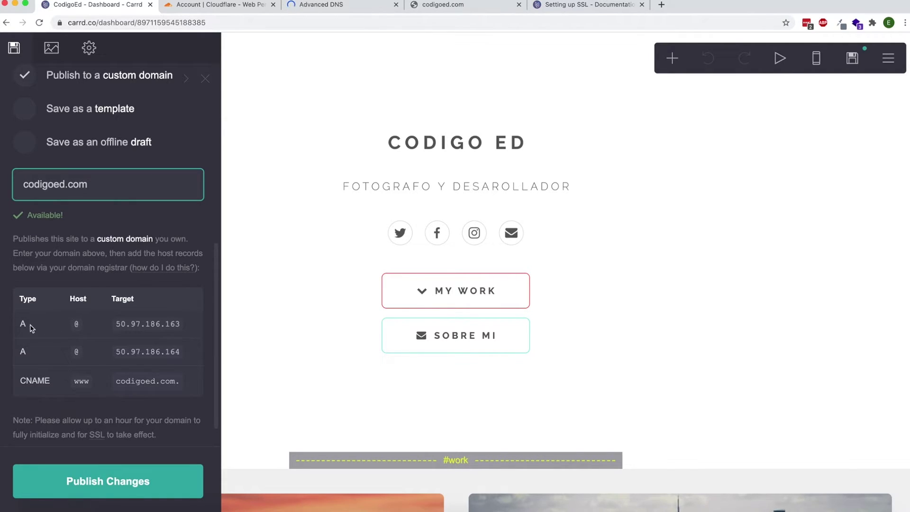
Step: Add an A record for host @ pointing to 50.97.186.163, copied from Carrd
left_click(117, 325)
key("super+c")
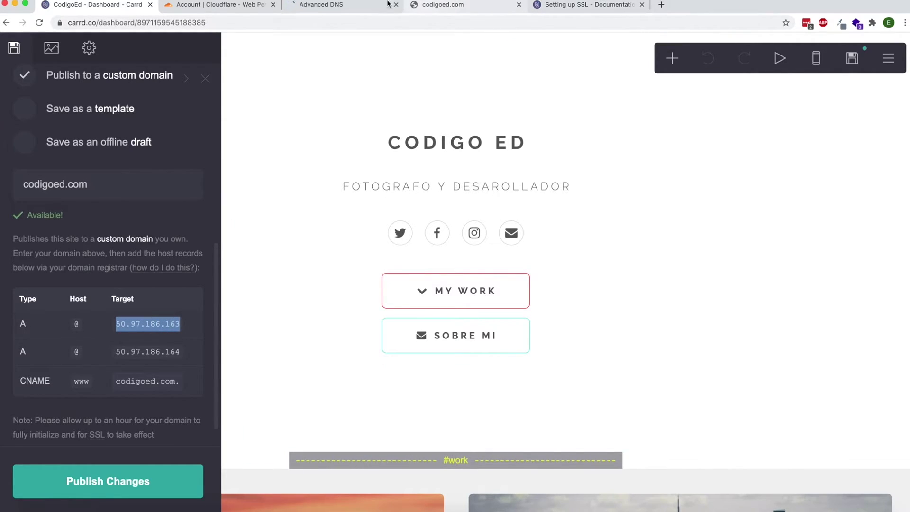
left_click(362, 4)
left_click(290, 323)
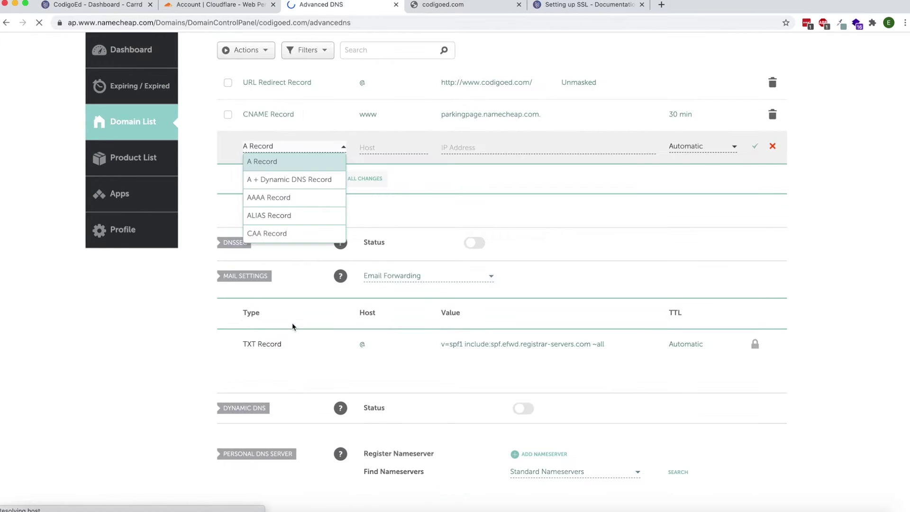
left_click(262, 161)
left_click(392, 149)
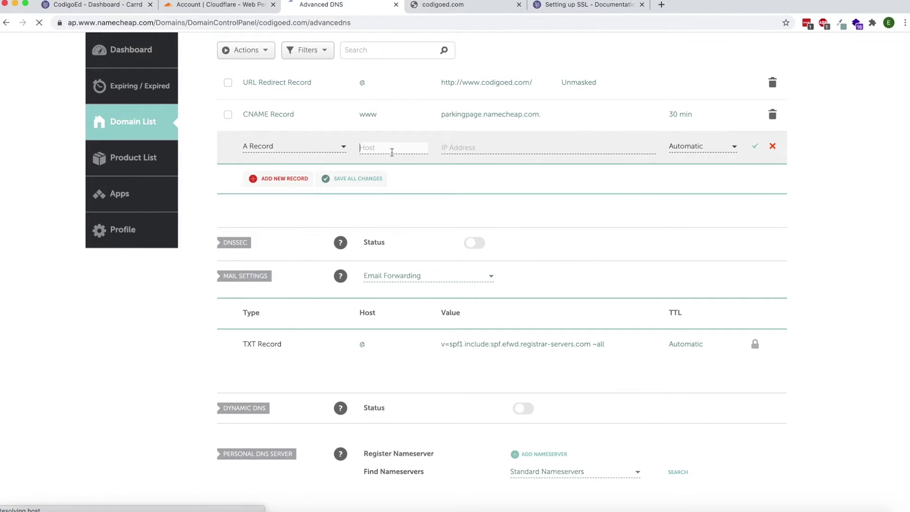
type("@")
left_click(463, 145)
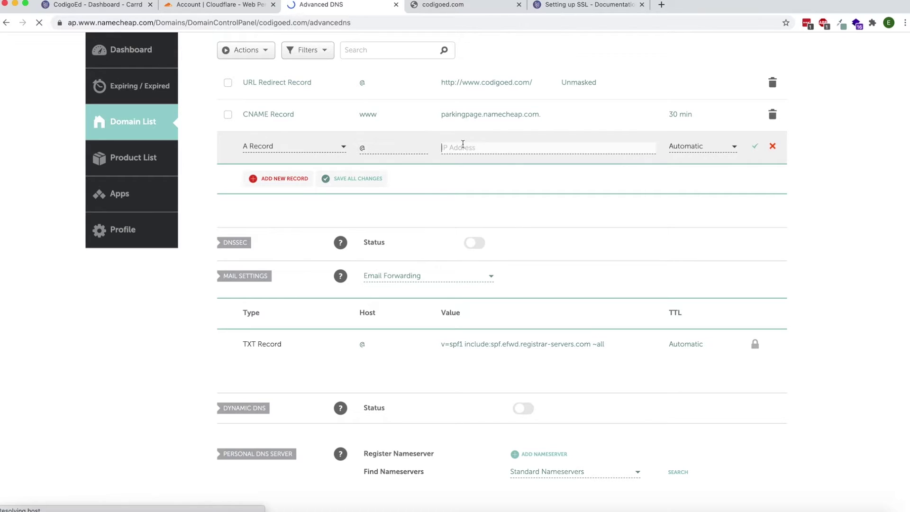
key("super+v")
left_click(754, 147)
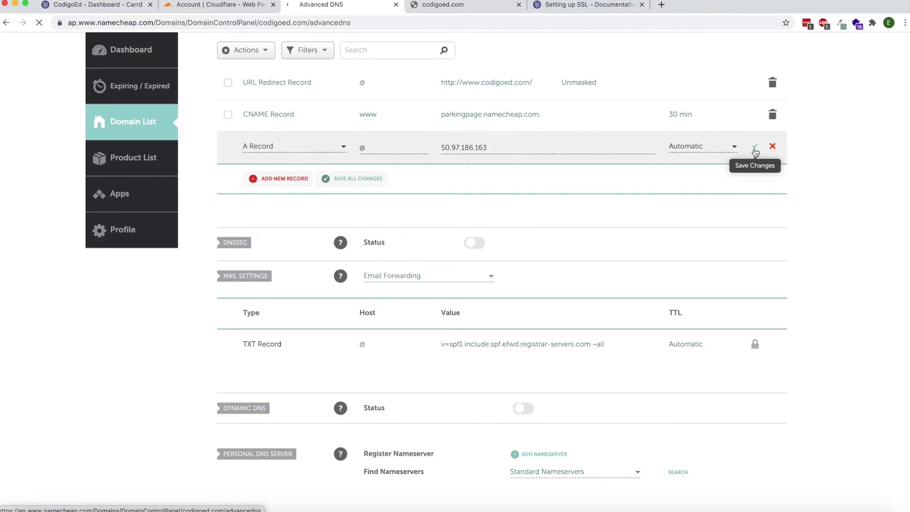
Step: Add a second A record for host @ pointing to 50.97.186.164
left_click(122, 6)
left_click_drag(117, 351, 180, 351)
key("super+c")
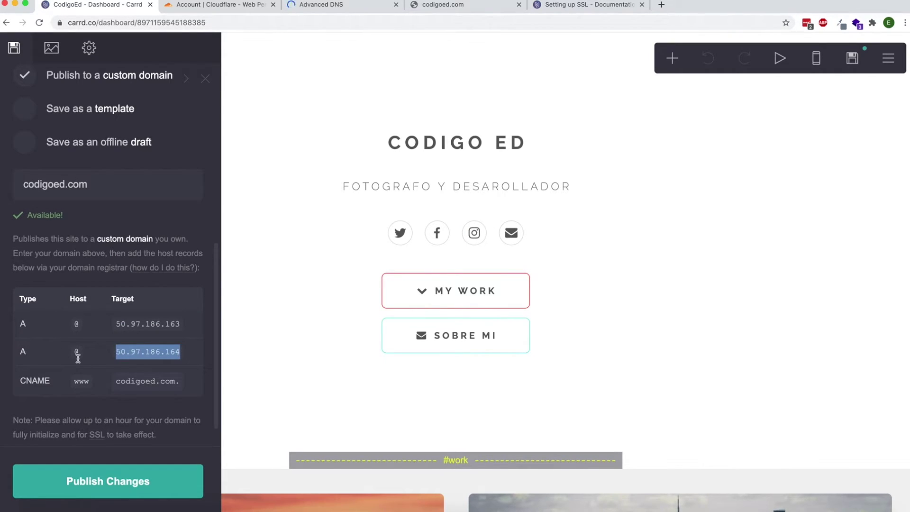
left_click(358, 8)
scroll(283, 147, "up", 4)
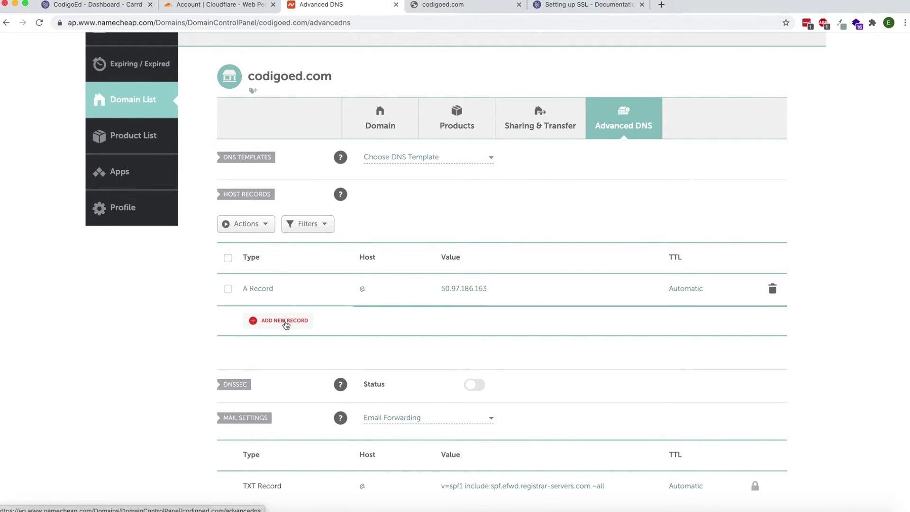
left_click(286, 321)
left_click(271, 182)
left_click(384, 164)
type("@")
key("Tab")
key("super+v")
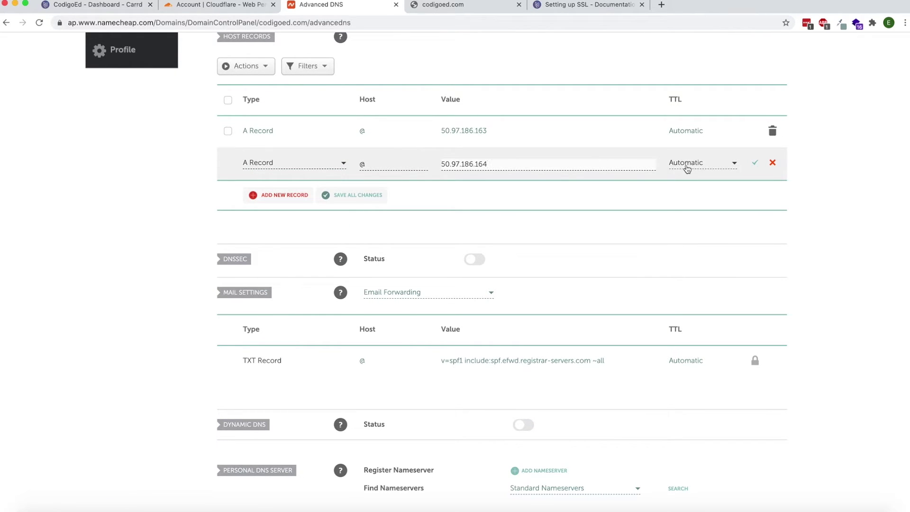
left_click(754, 163)
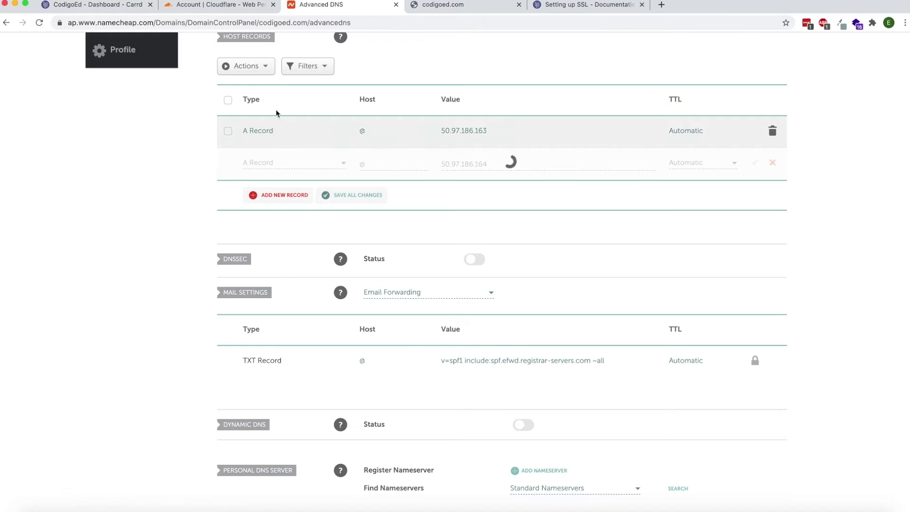
scroll(136, 194, "up", 3)
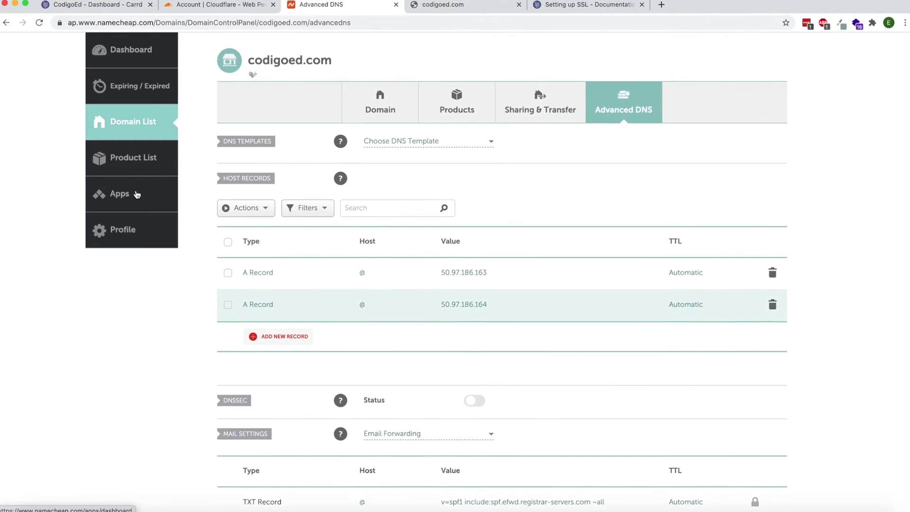
left_click(57, 6)
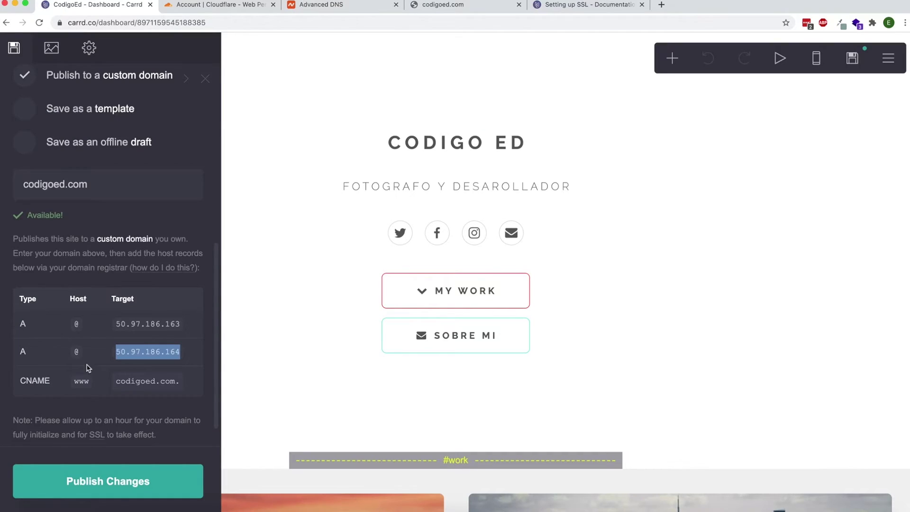
Step: Copy Carrd's CNAME target codigoed.com. and add a new host record row in Namecheap
left_click(126, 383)
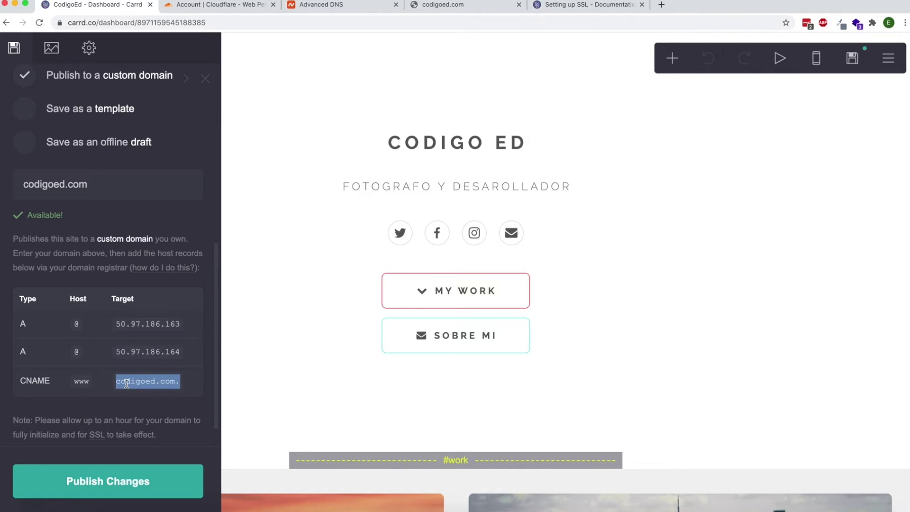
left_click_drag(116, 380, 181, 381)
key("super+c")
left_click(373, 9)
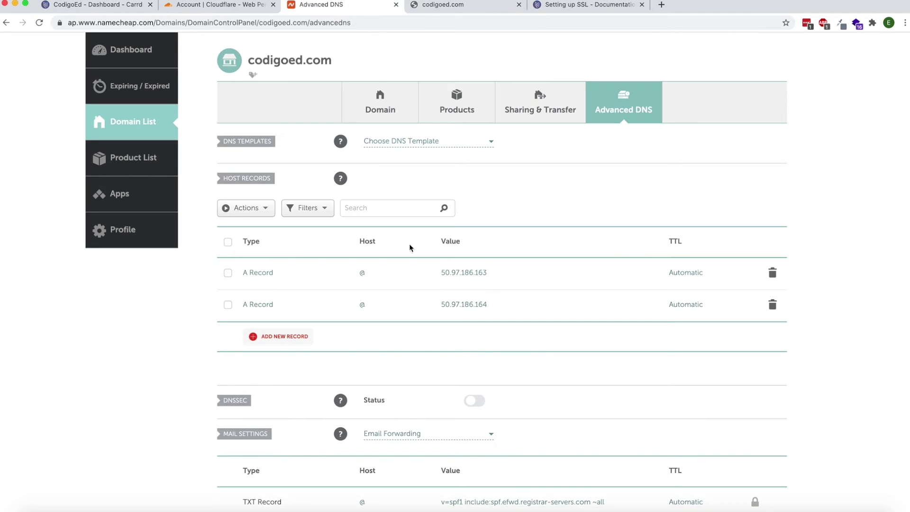
left_click(285, 334)
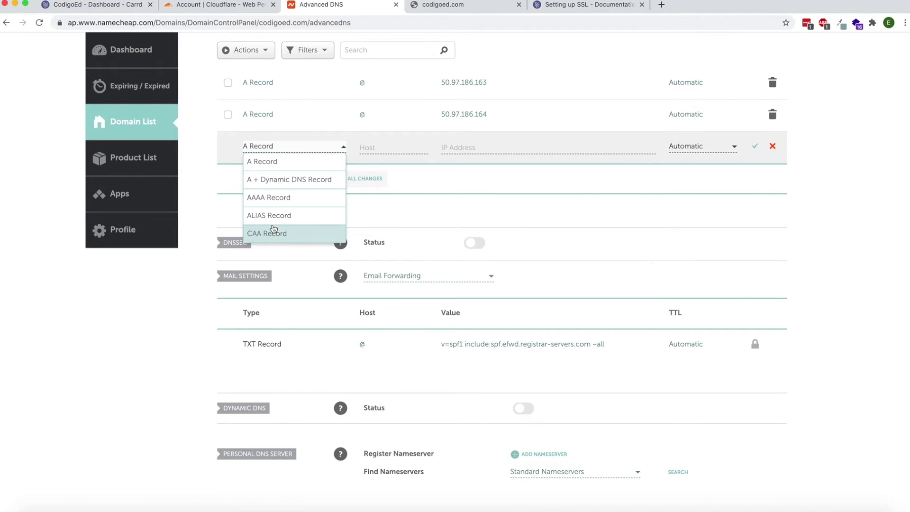
scroll(274, 229, "down", 3)
Step: Make it a CNAME record for host www pointing to codigoed.com. and save it
left_click(273, 229)
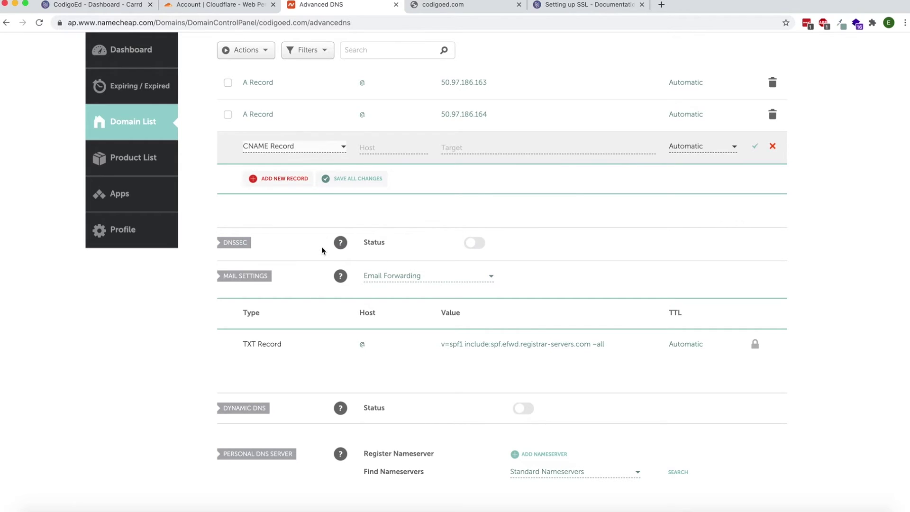
left_click(371, 146)
type("www")
key("Tab")
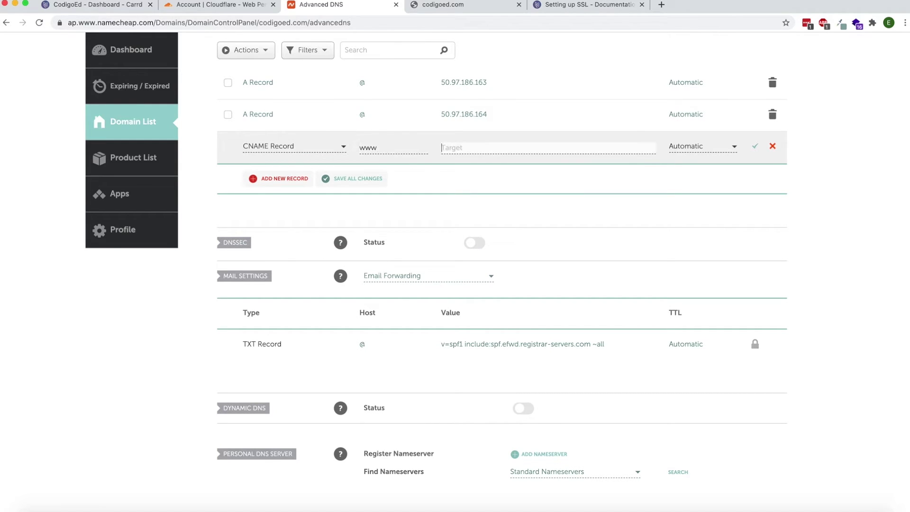
key("super+v")
left_click(755, 146)
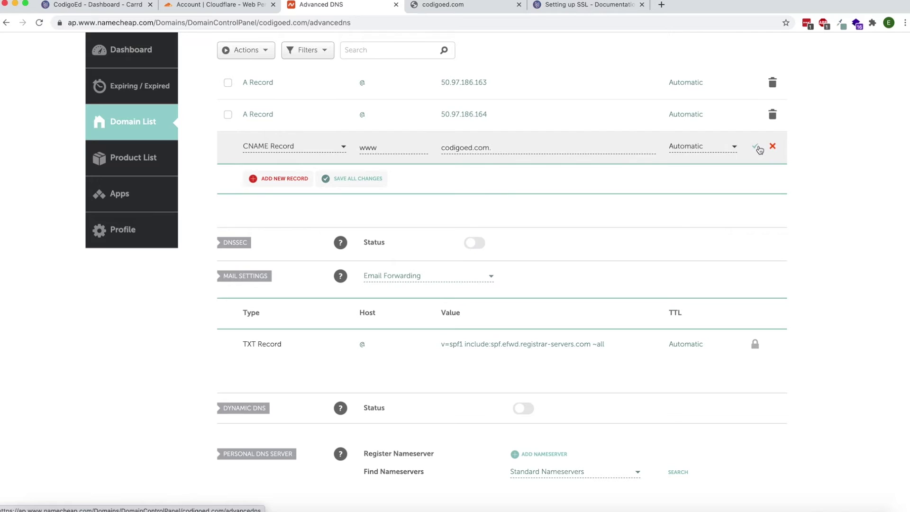
scroll(415, 180, "up", 4)
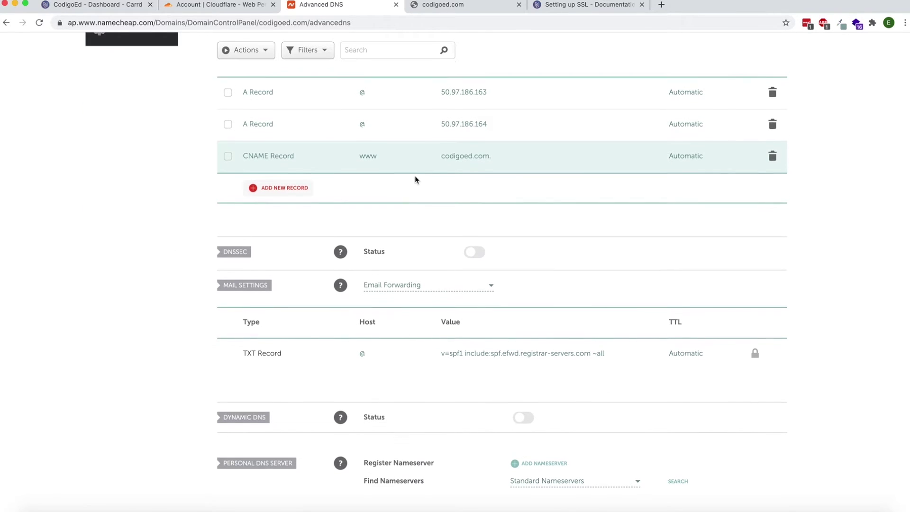
scroll(415, 180, "up", 5)
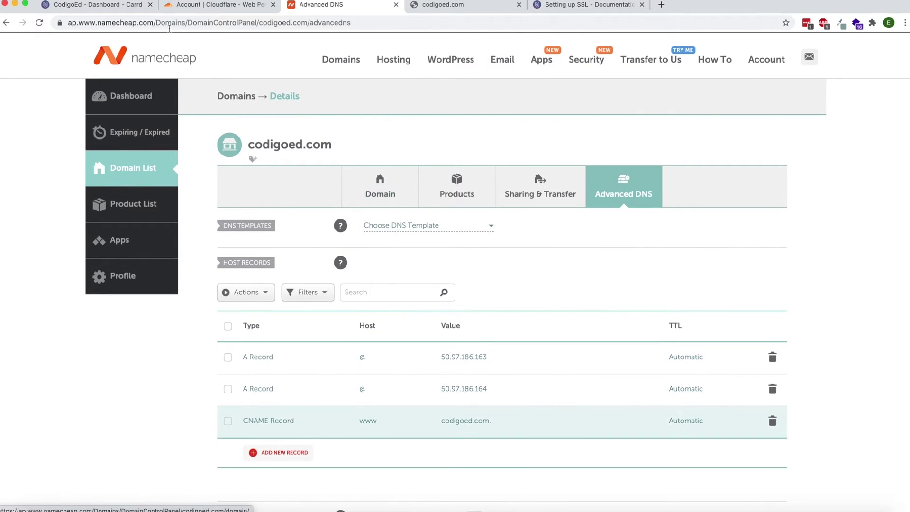
left_click(94, 6)
Step: Publish the site changes to codigoed.com and dismiss the Done! confirmation
scroll(93, 241, "down", 1)
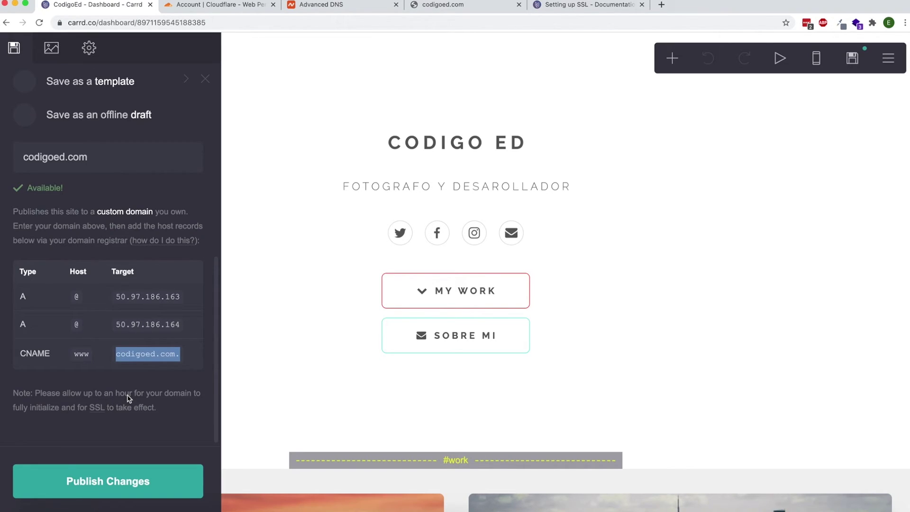
left_click(136, 484)
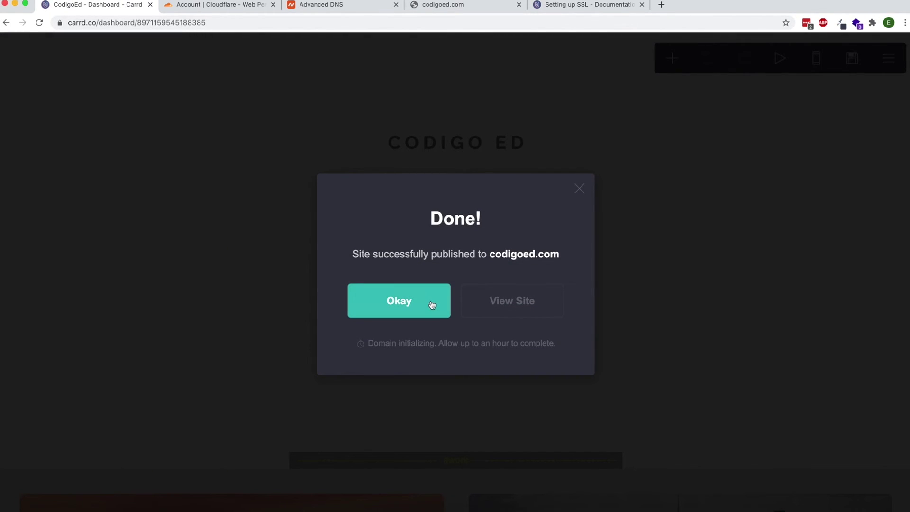
left_click(430, 302)
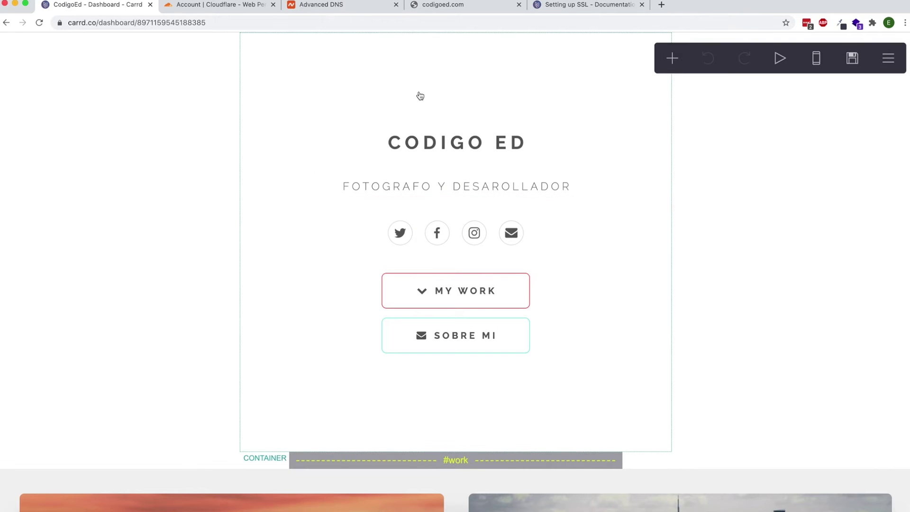
Step: Open codigoed.com in a new Chrome tab and reload it after the 404 error
key("super+t")
type("codi")
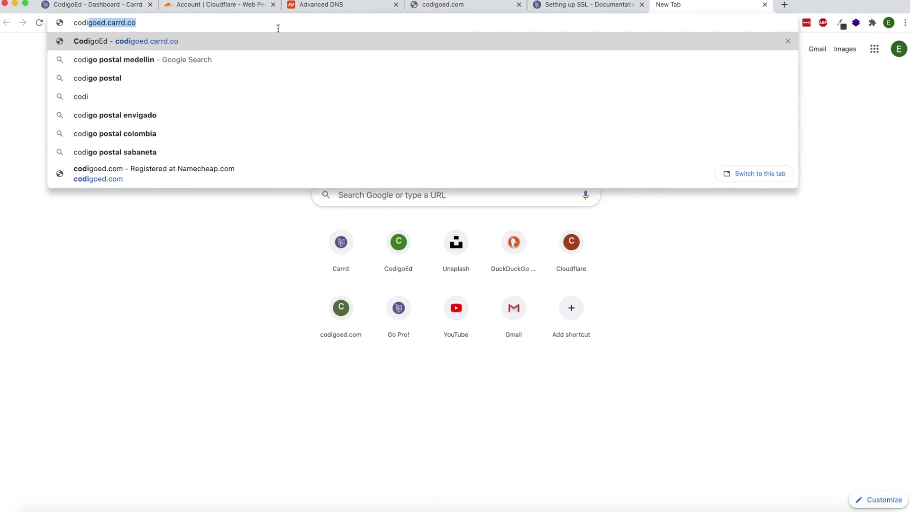
type("goed.com")
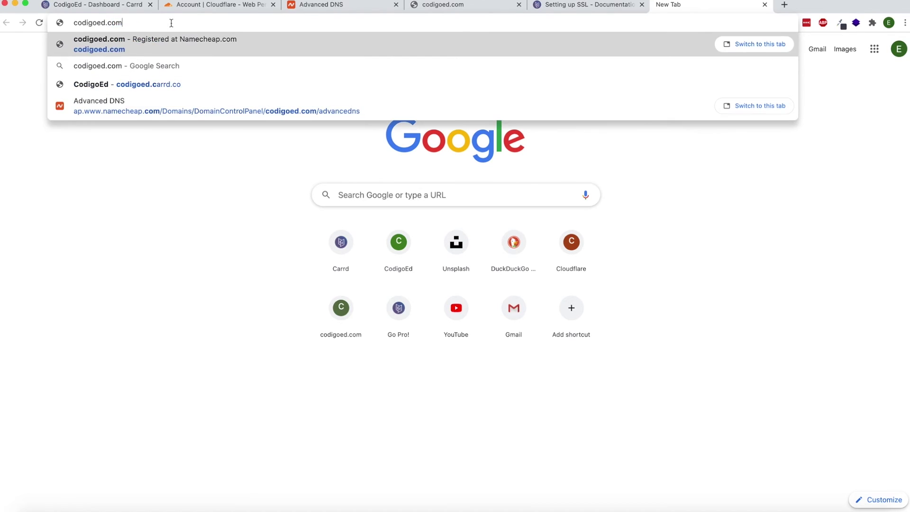
key("Return")
left_click(171, 23)
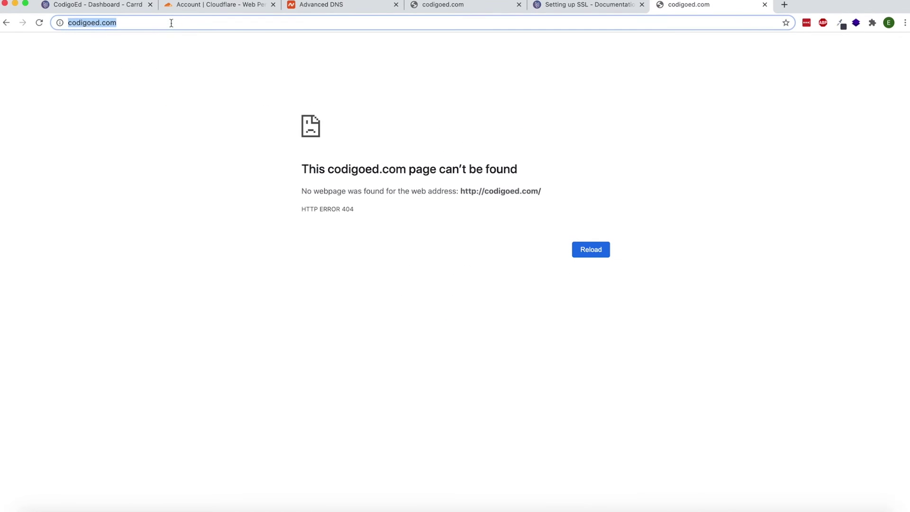
key("Return")
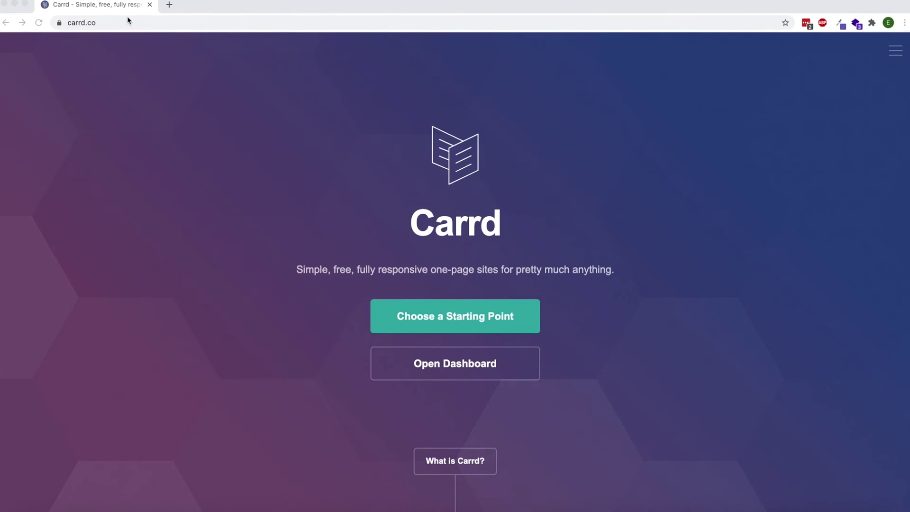
Step: Load codigoed.com in a new tab and check that its connection is secure
left_click(188, 71)
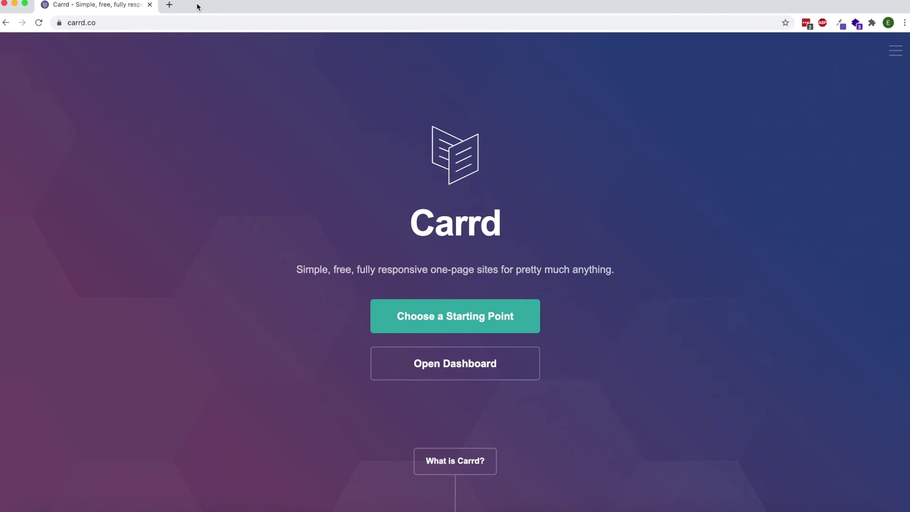
left_click(169, 5)
type("codigoed.com")
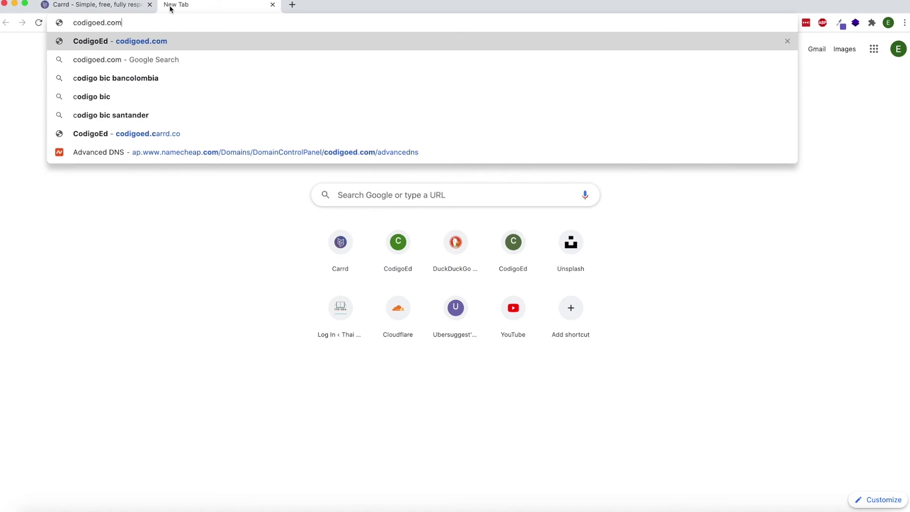
key("Return")
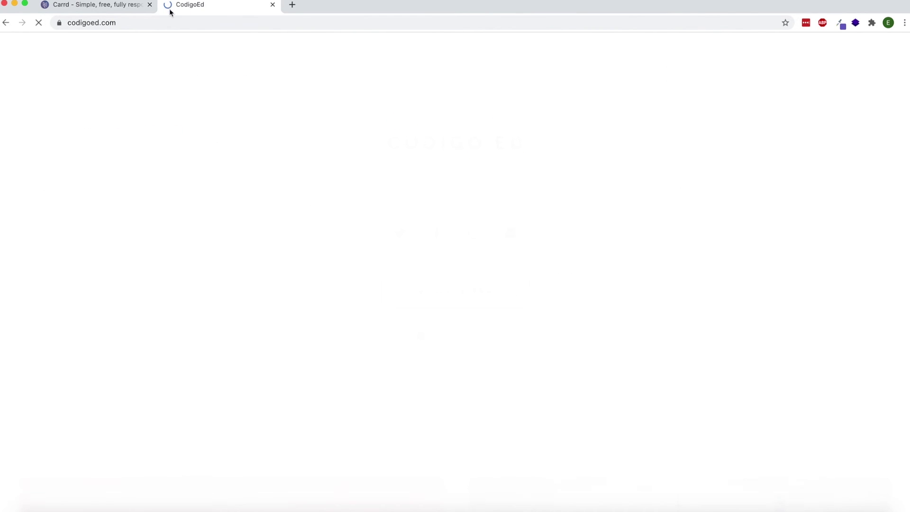
left_click(59, 22)
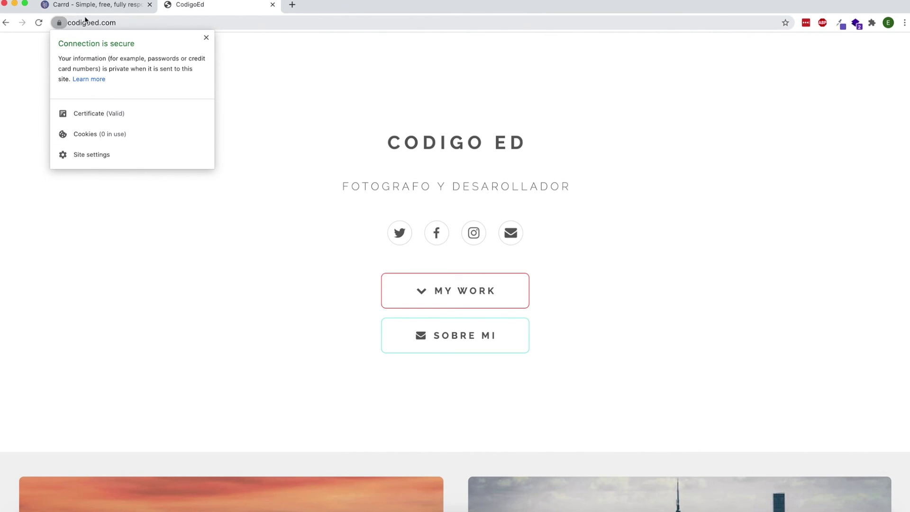
left_click(91, 45)
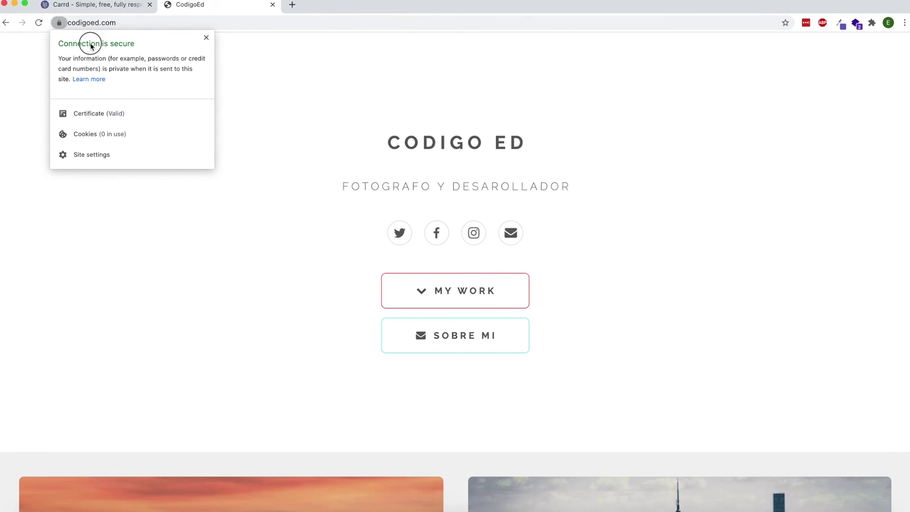
left_click(113, 61)
left_click(305, 99)
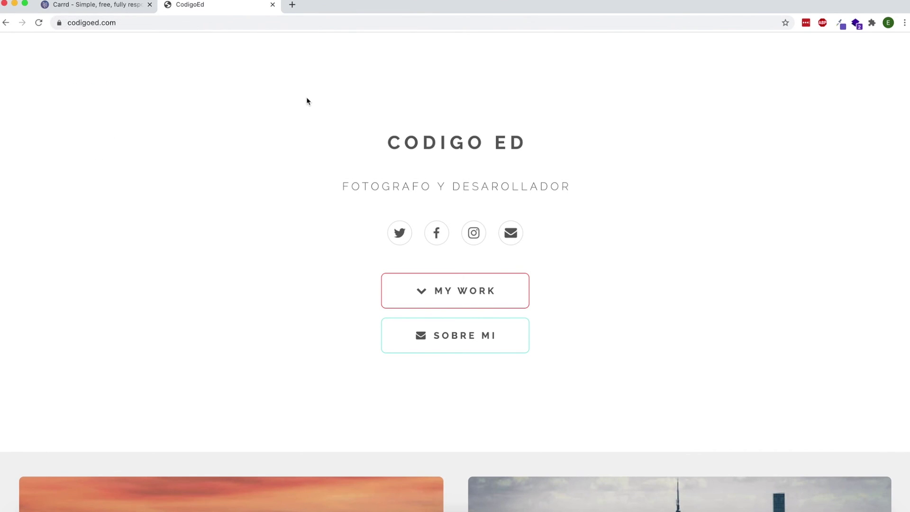